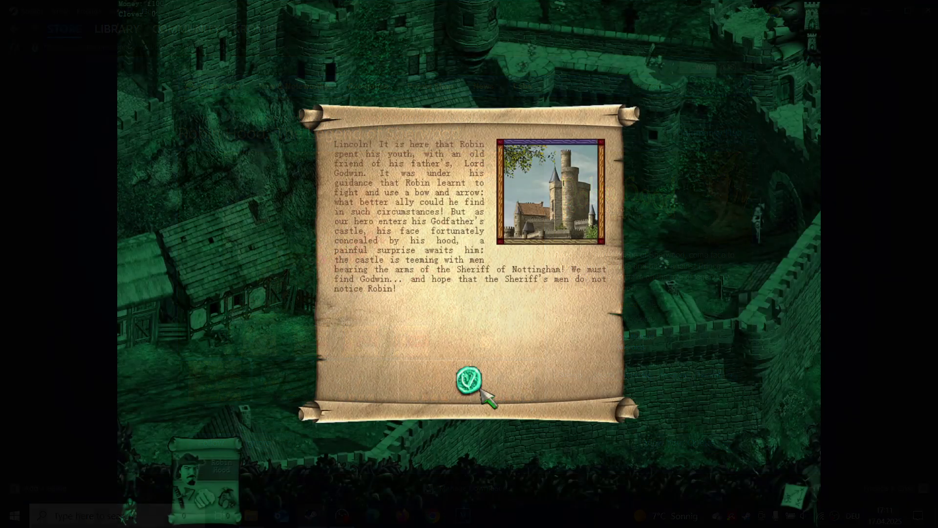
# - Dismiss the Lincoln mission briefing and enter the castle map
pyautogui.click(477, 377)
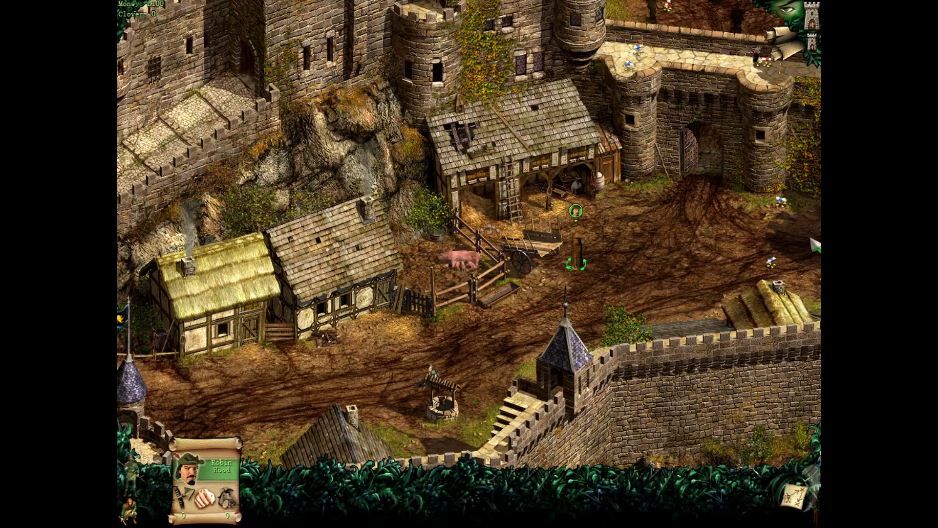
pyautogui.moveTo(814, 244)
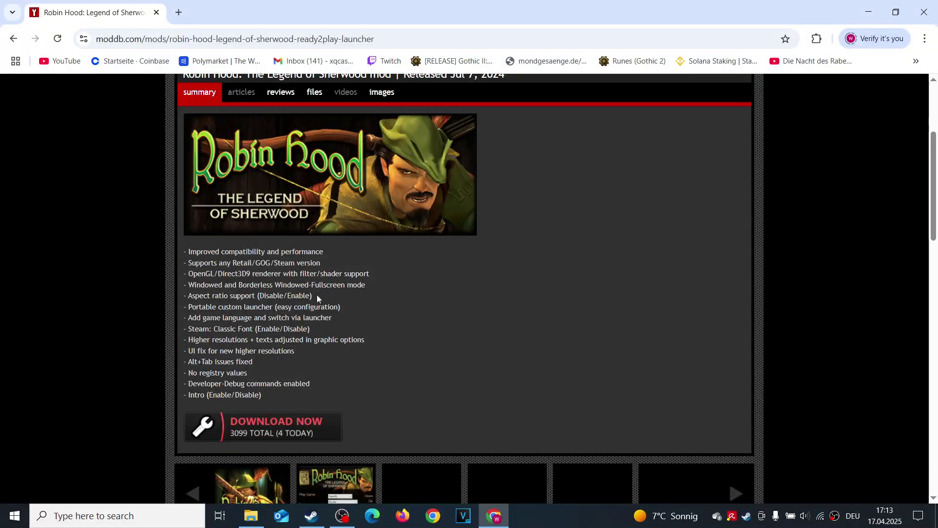
# - Review the mod's feature list on ModDB, highlighting the aspect ratio support and the UI fix for higher resolutions
pyautogui.moveTo(316, 295); pyautogui.dragTo(197, 297)
pyautogui.click(201, 309)
pyautogui.moveTo(304, 349); pyautogui.dragTo(181, 350)
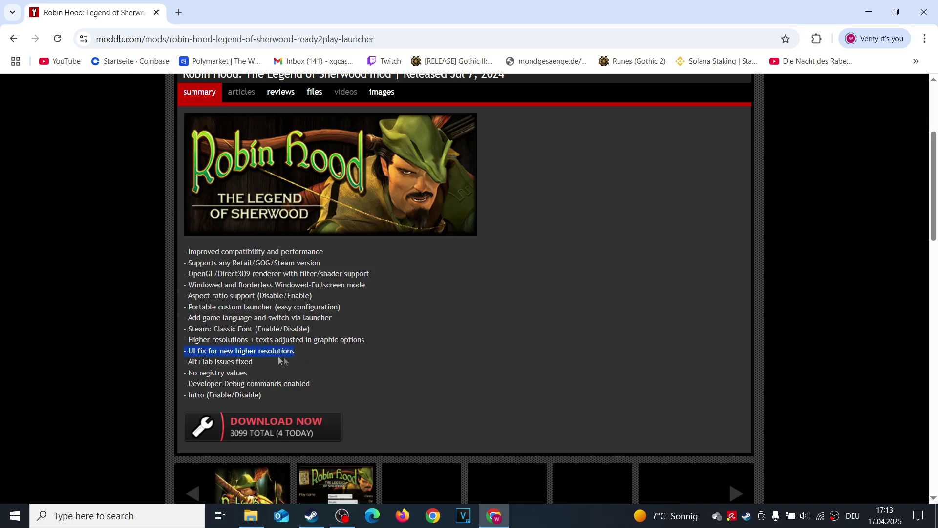
pyautogui.click(293, 361)
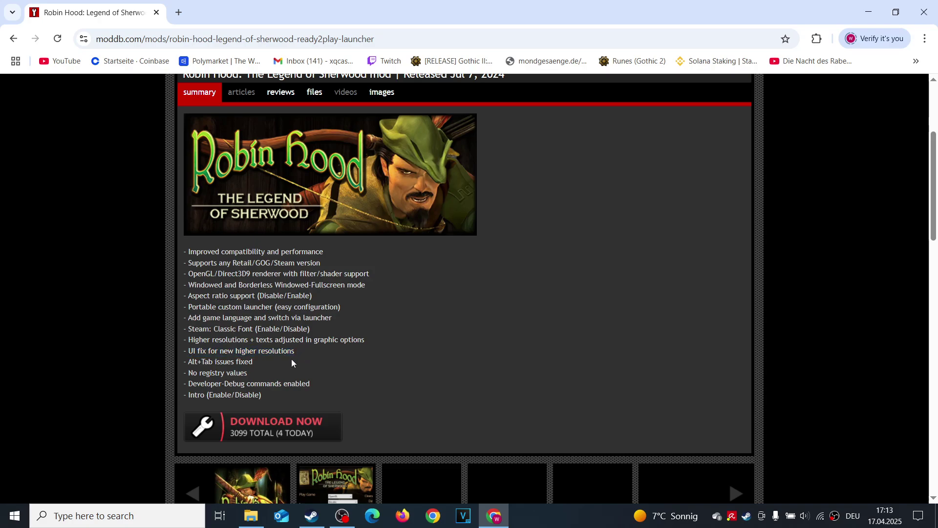
pyautogui.scroll(-1, 292, 362)
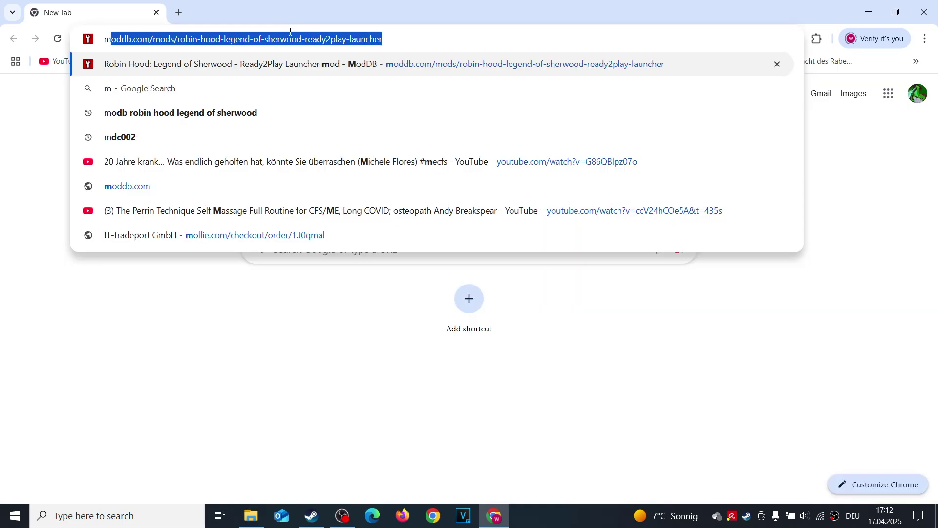
# - Open the Robin Hood Ready2Play Launcher page on ModDB and download Robin_Hood_LoS_R2P_Launcher_v20250408.zip
pyautogui.press('Return')
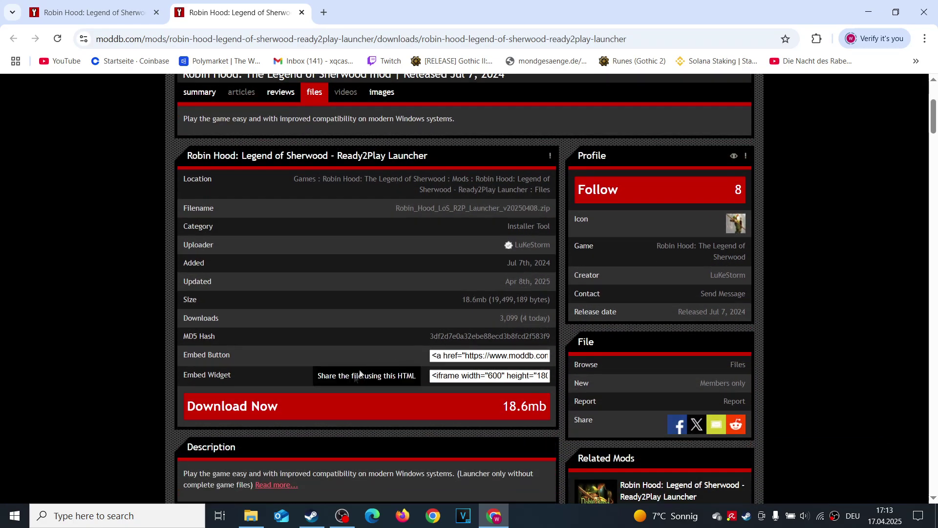
pyautogui.click(289, 416)
pyautogui.click(384, 191)
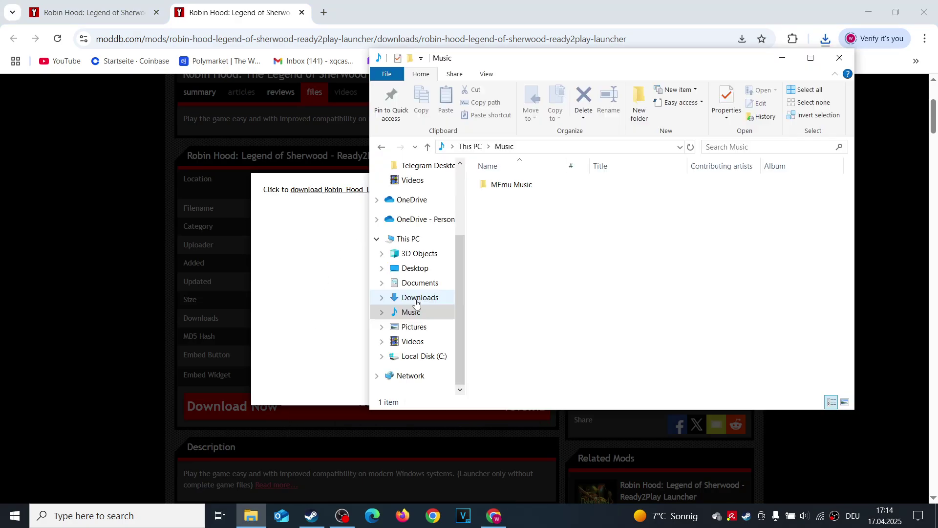
# - Open Robin_Hood_LoS_R2P_Launcher_v20250408.zip from the Downloads folder and minimize the browser
pyautogui.click(418, 299)
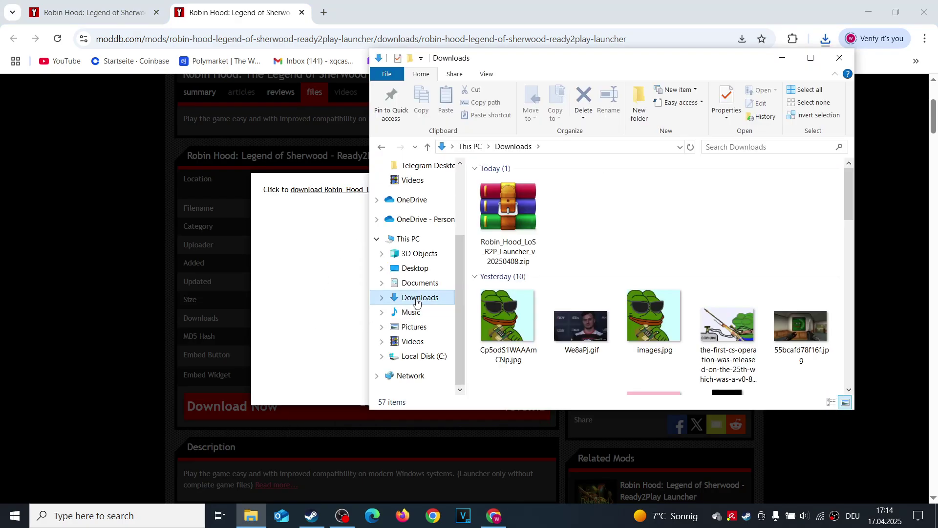
pyautogui.doubleClick(536, 228)
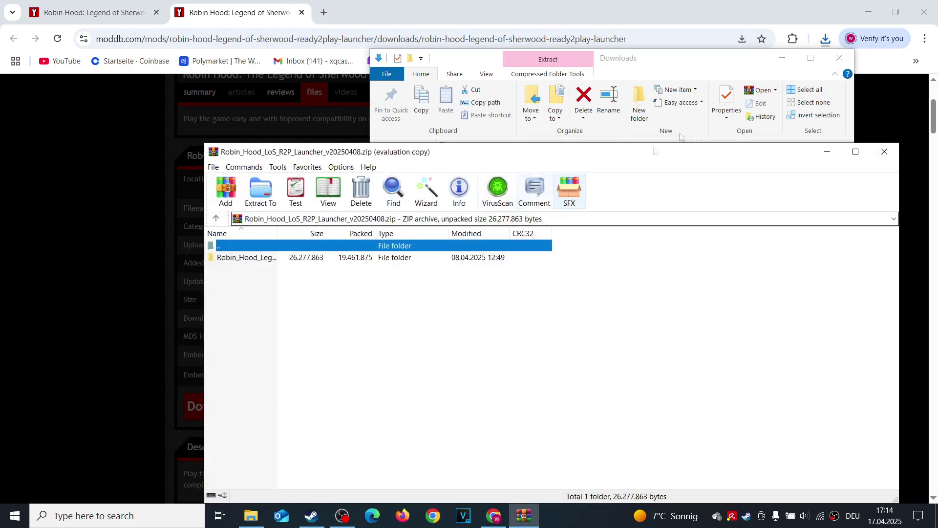
pyautogui.click(869, 14)
pyautogui.click(869, 14)
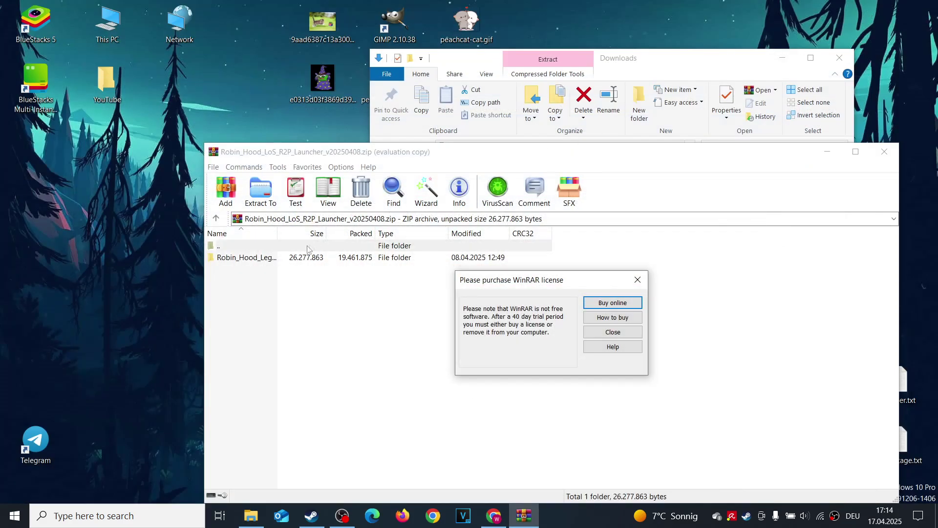
# - Dismiss the WinRAR licence prompt, extract the launcher folder from the archive to the desktop and close the archive
pyautogui.click(639, 280)
pyautogui.moveTo(264, 257); pyautogui.dragTo(203, 249)
pyautogui.moveTo(163, 189); pyautogui.dragTo(162, 188)
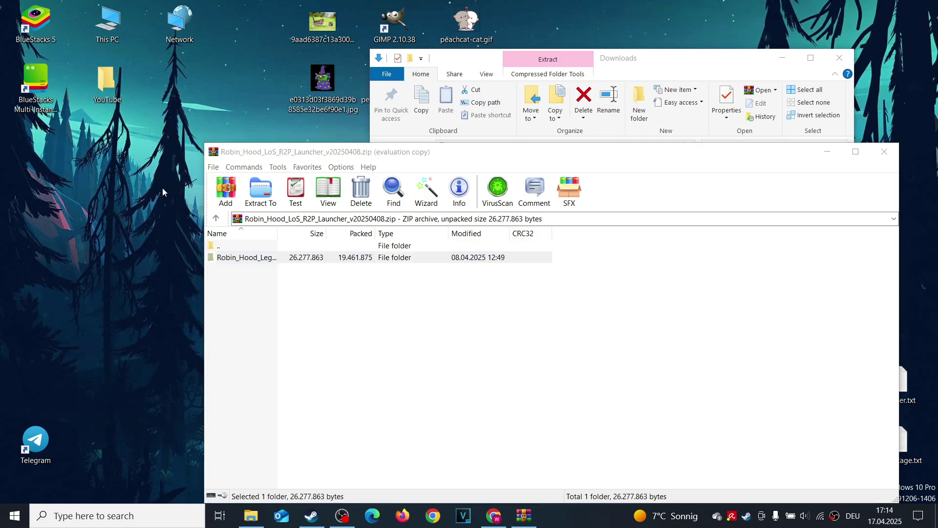
pyautogui.click(894, 152)
# - Start the R2P launcher from the extracted desktop folder and browse to C:\Program Files (x86)\Steam for the game files
pyautogui.doubleClick(186, 143)
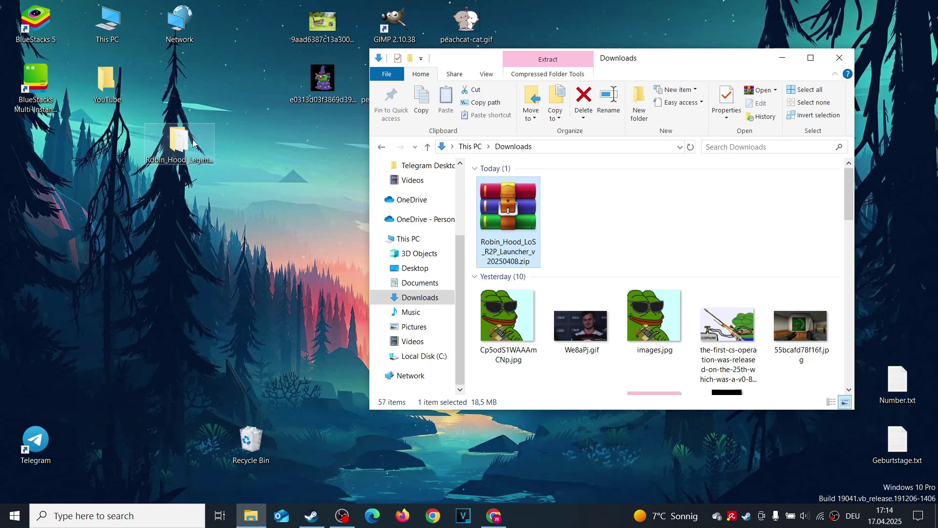
pyautogui.click(555, 262)
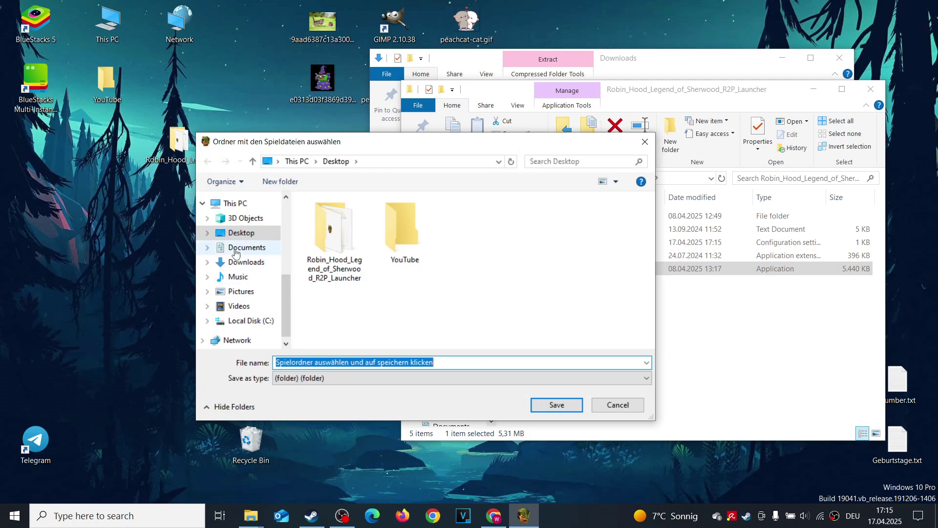
pyautogui.scroll(-1, 242, 342)
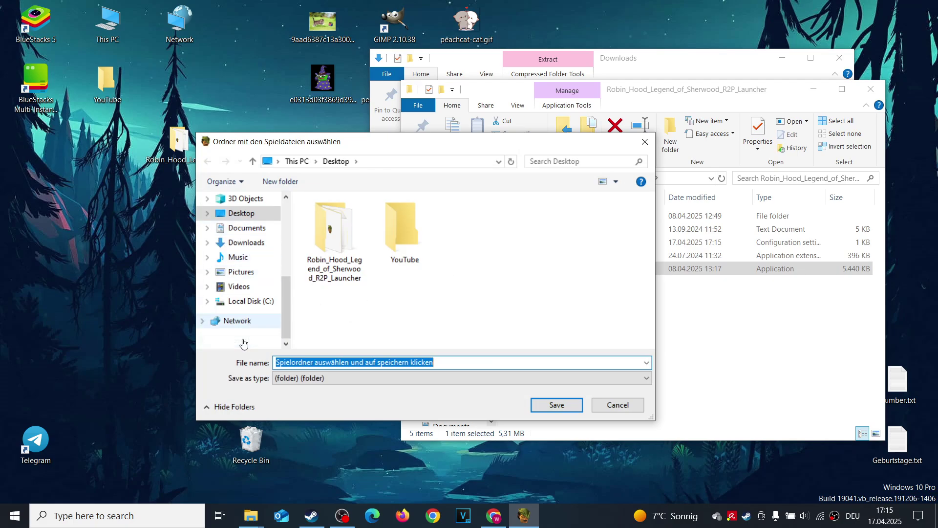
pyautogui.click(251, 301)
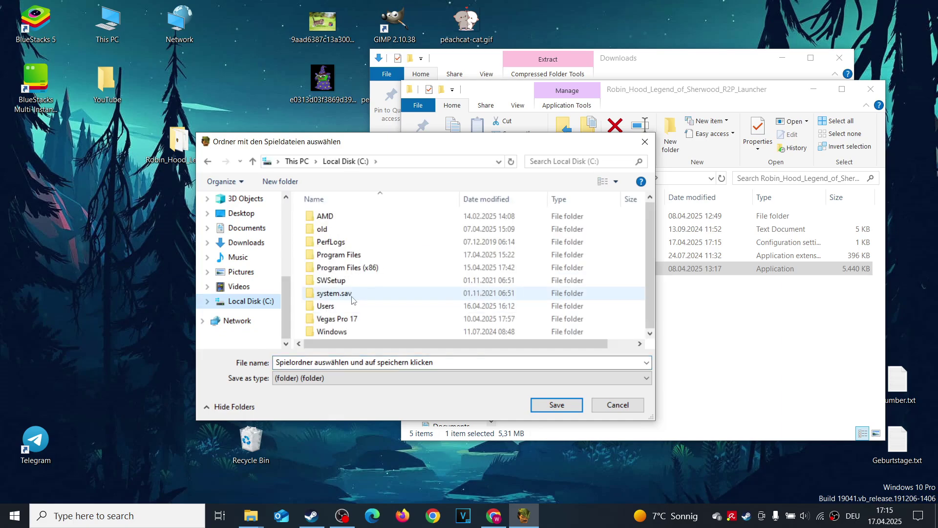
pyautogui.click(352, 275)
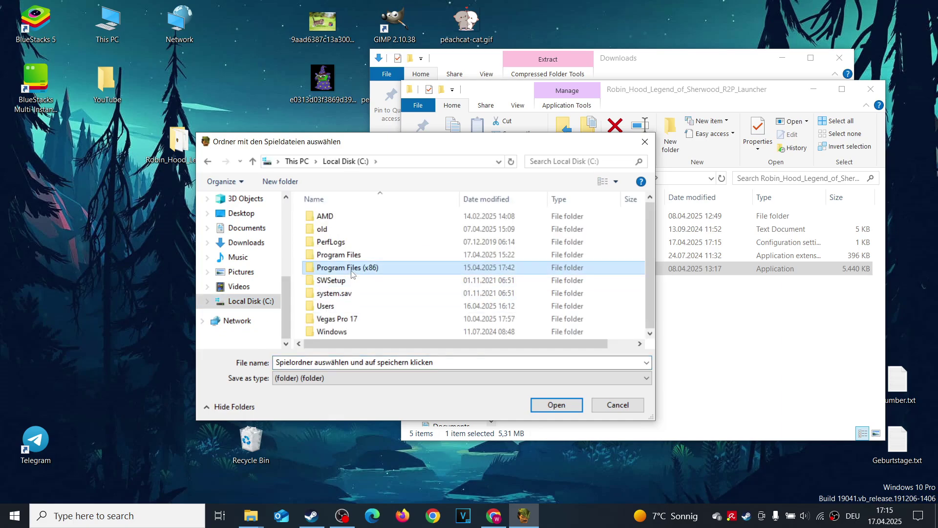
pyautogui.doubleClick(352, 273)
pyautogui.scroll(-2, 352, 275)
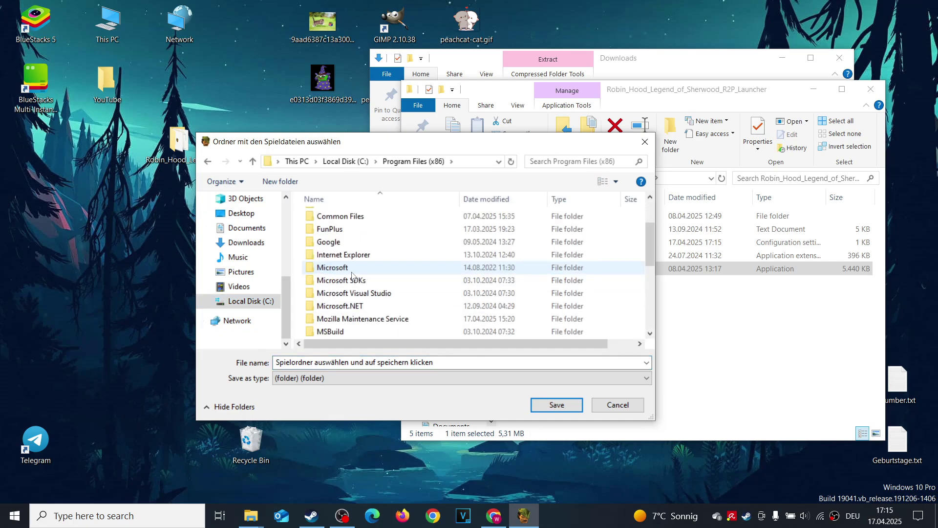
pyautogui.click(352, 269)
pyautogui.scroll(-4, 351, 274)
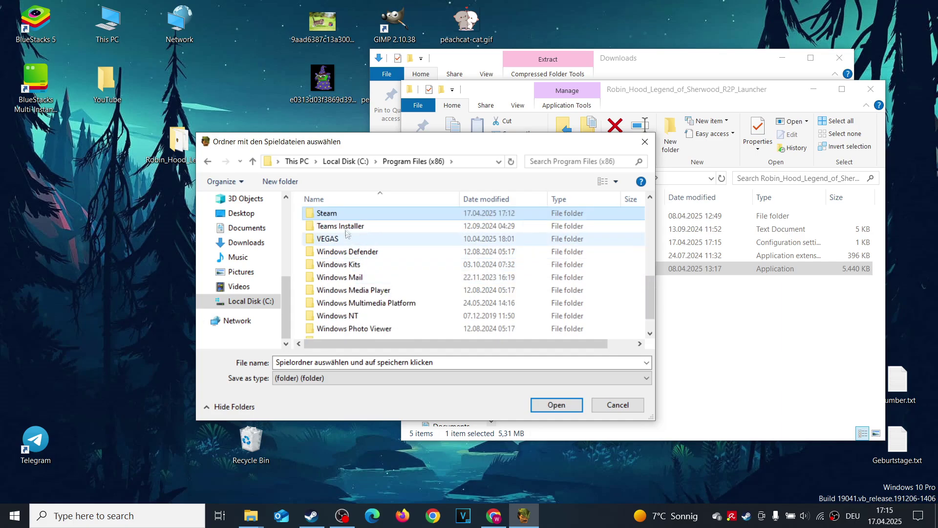
pyautogui.doubleClick(344, 216)
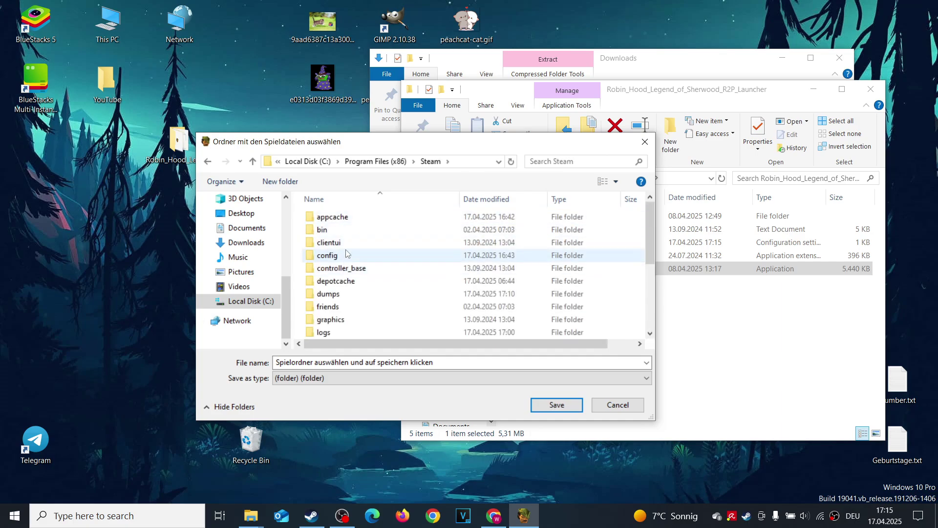
# - Choose the steamapps\common\Robin Hood folder as the game folder and confirm it
pyautogui.scroll(-2, 337, 282)
pyautogui.scroll(-1, 337, 282)
pyautogui.doubleClick(342, 318)
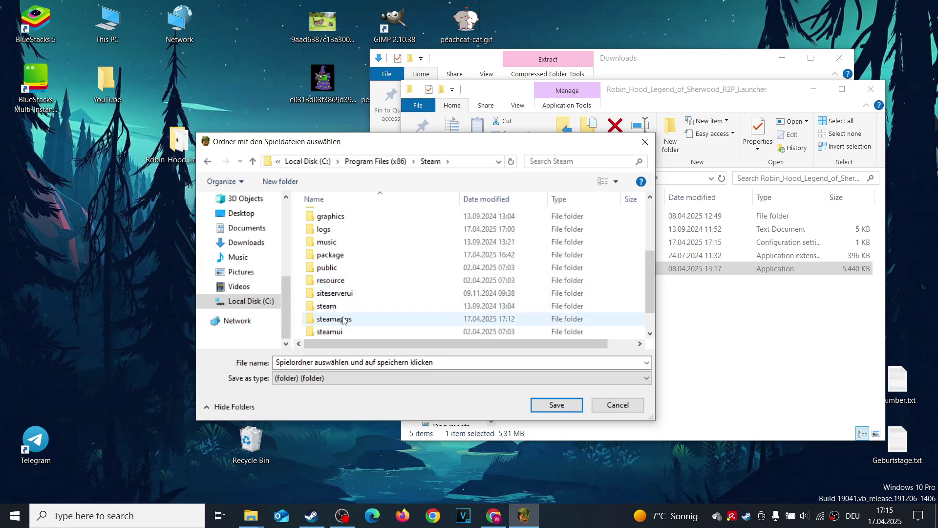
pyautogui.doubleClick(351, 221)
pyautogui.doubleClick(351, 221)
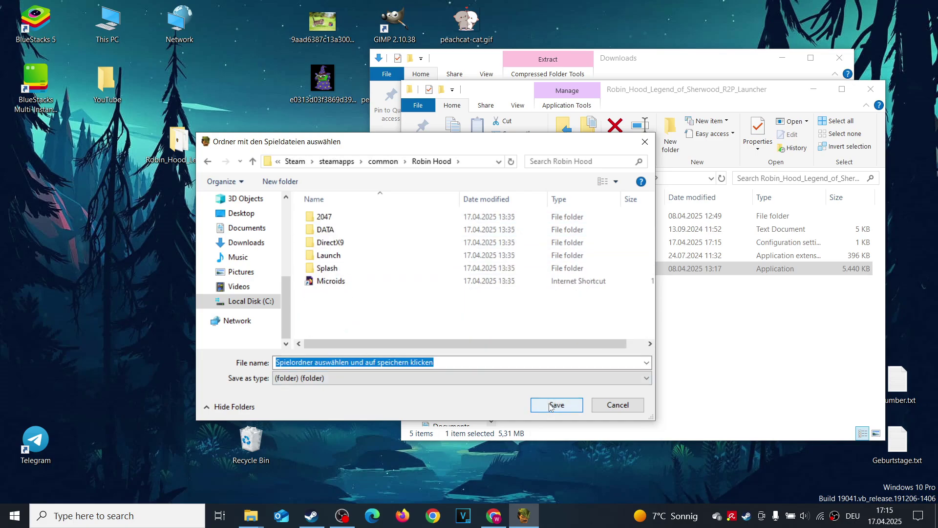
pyautogui.click(551, 405)
pyautogui.press('Return')
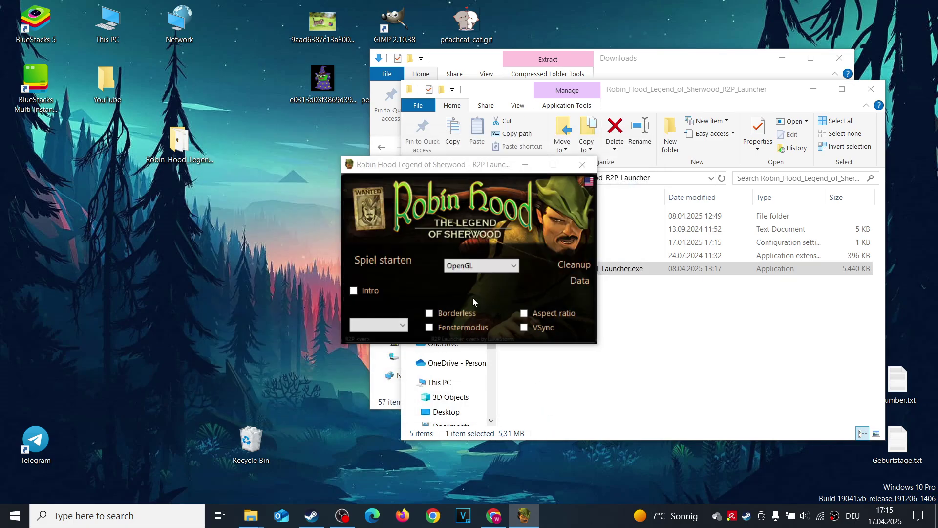
# - Allow ResTextPatch.exe to run despite the Windows SmartScreen block
pyautogui.click(338, 168)
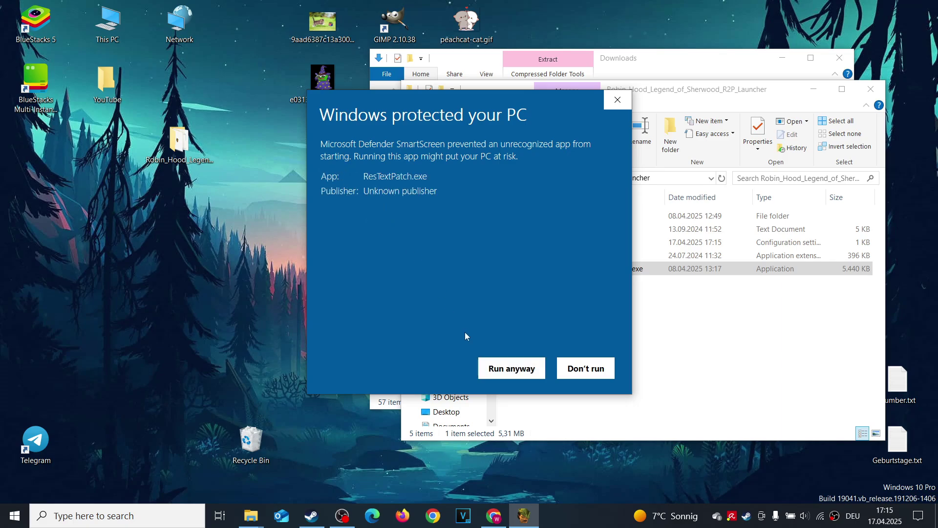
pyautogui.click(510, 368)
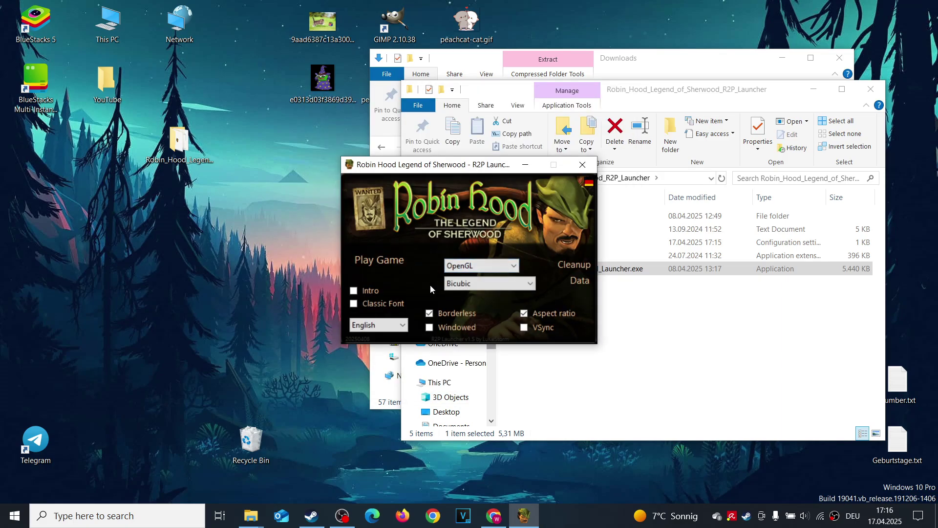
# - View the launcher's renderer choices, keep OpenGL, enable Classic Font and start the game
pyautogui.click(477, 266)
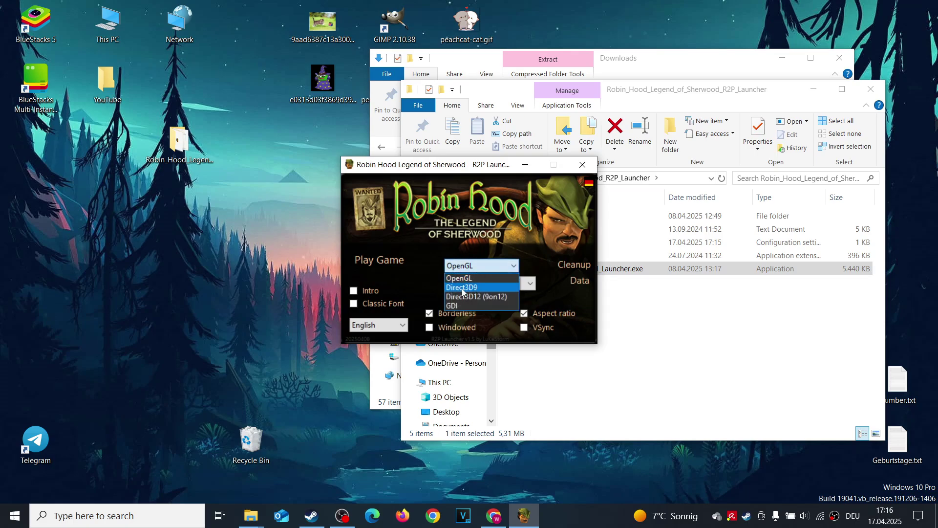
pyautogui.click(416, 278)
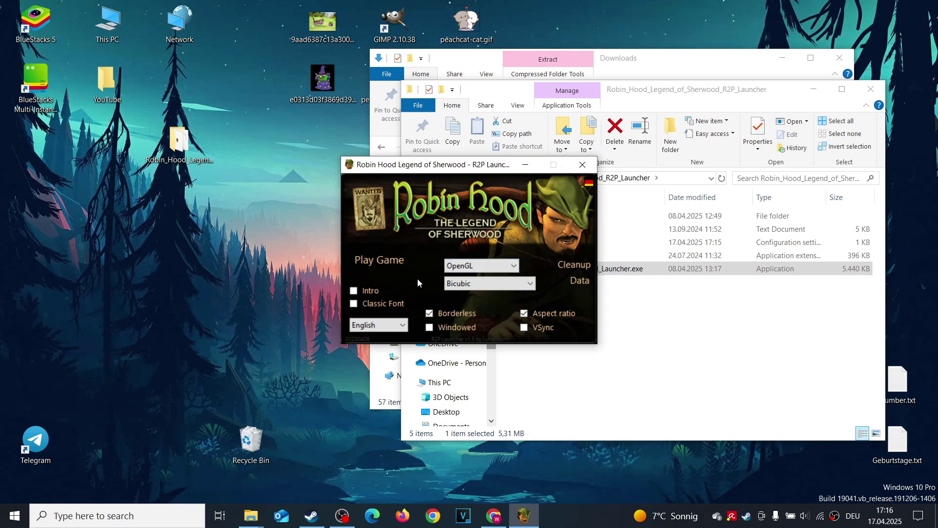
pyautogui.click(375, 307)
pyautogui.hotkey('shift', 'Tab')
pyautogui.press('space')
pyautogui.click(383, 262)
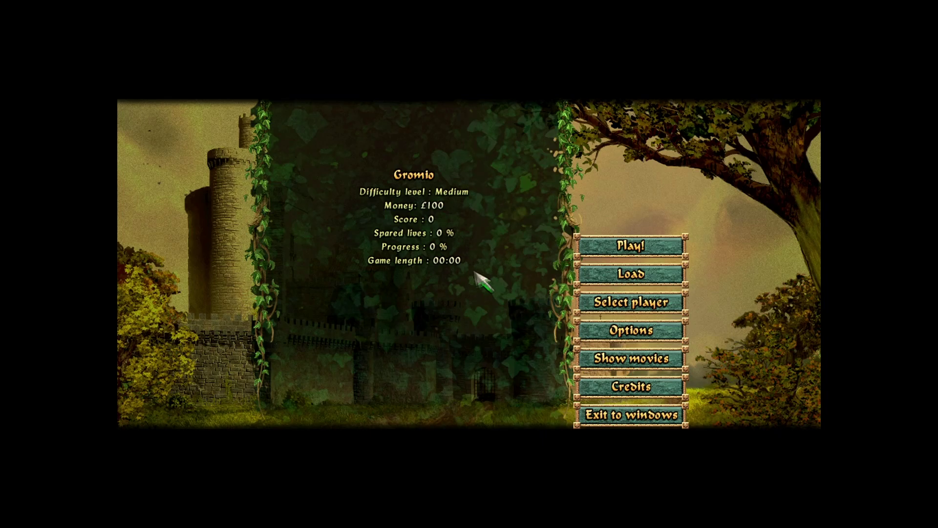
# - Set the screen resolution to 16:9 in the game's graphical options, apply it and leave the options
pyautogui.click(622, 334)
pyautogui.click(622, 335)
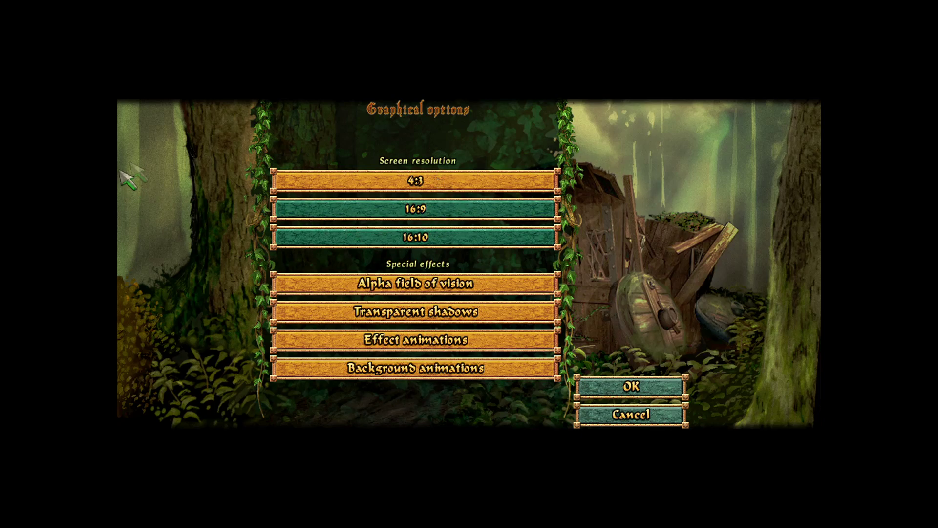
pyautogui.click(471, 210)
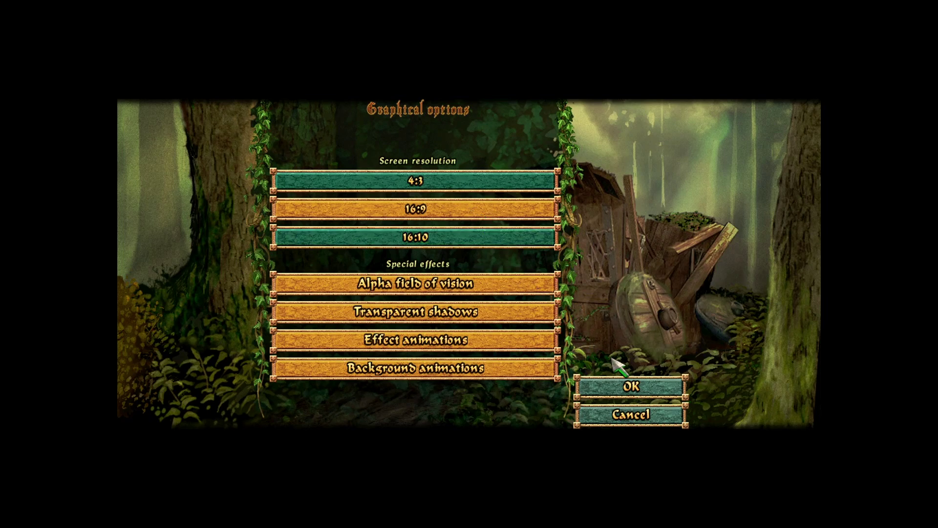
pyautogui.click(643, 389)
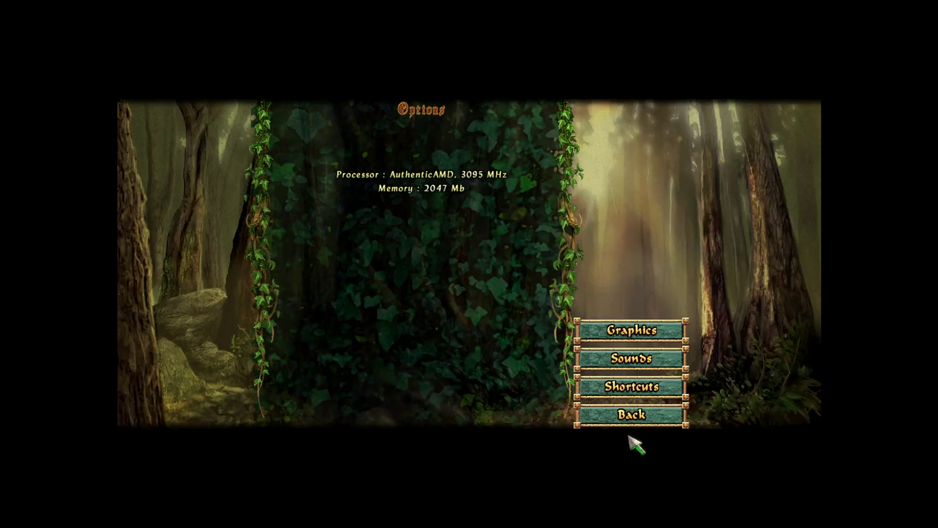
pyautogui.click(633, 418)
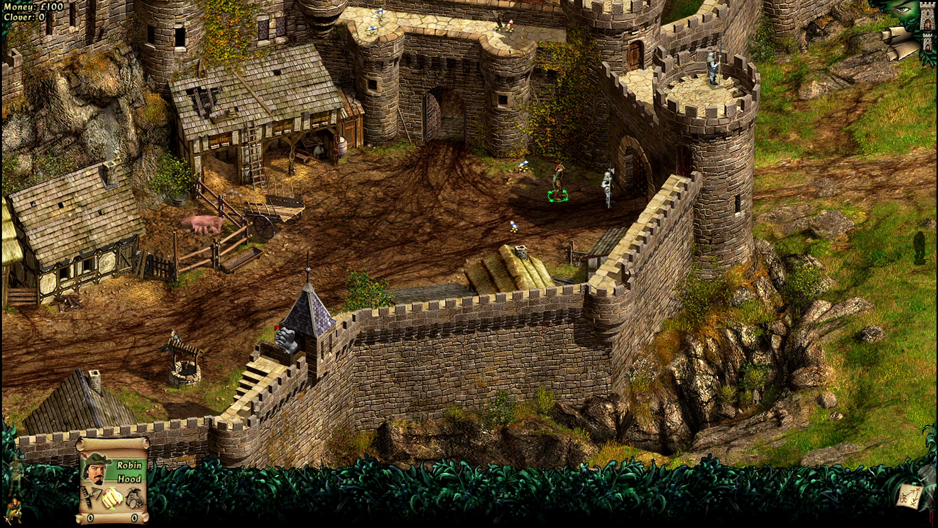
# - Have Robin Hood knock out the guard near the castle gate and climb the ivy-covered wall
pyautogui.click(619, 199)
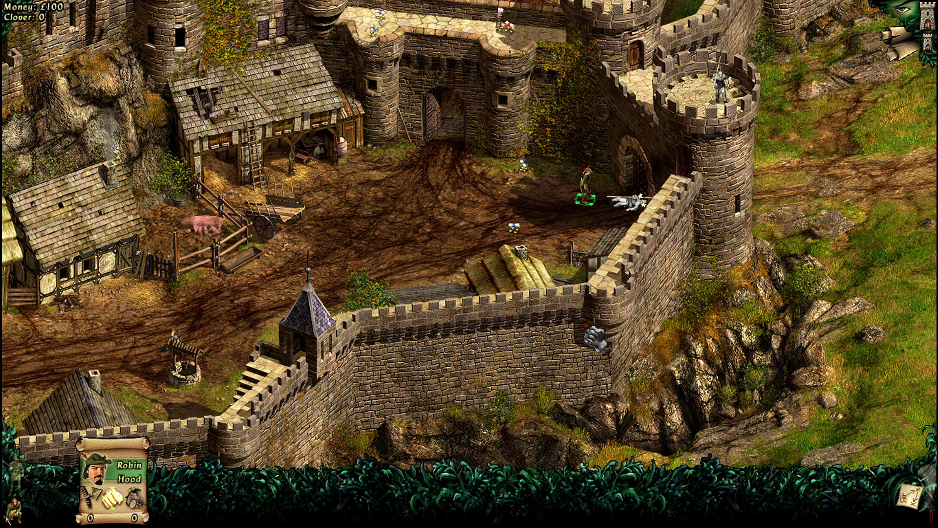
pyautogui.click(562, 121)
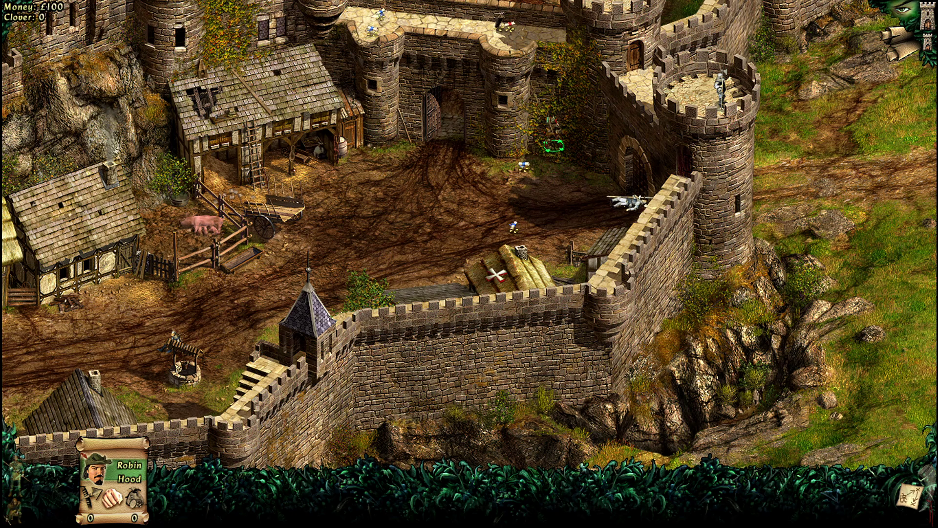
pyautogui.press('Up')
pyautogui.press('Up')
pyautogui.press('Down')
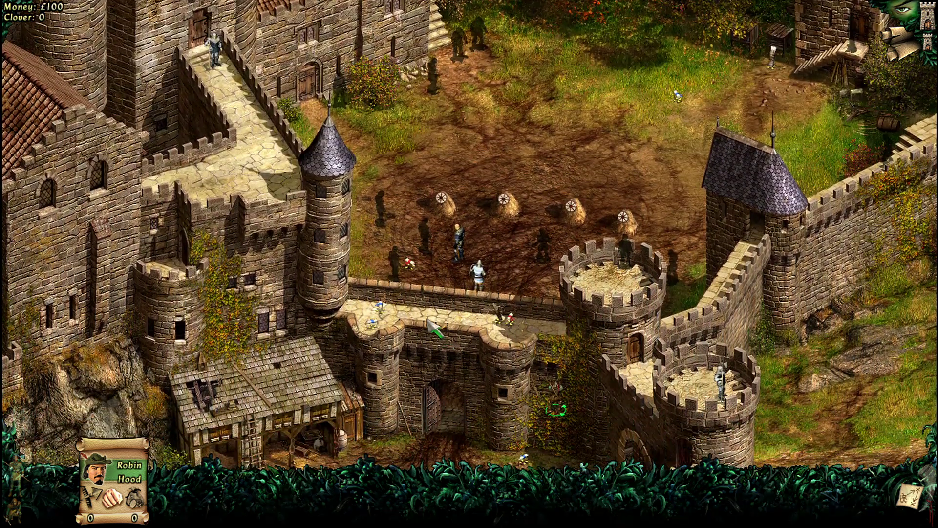